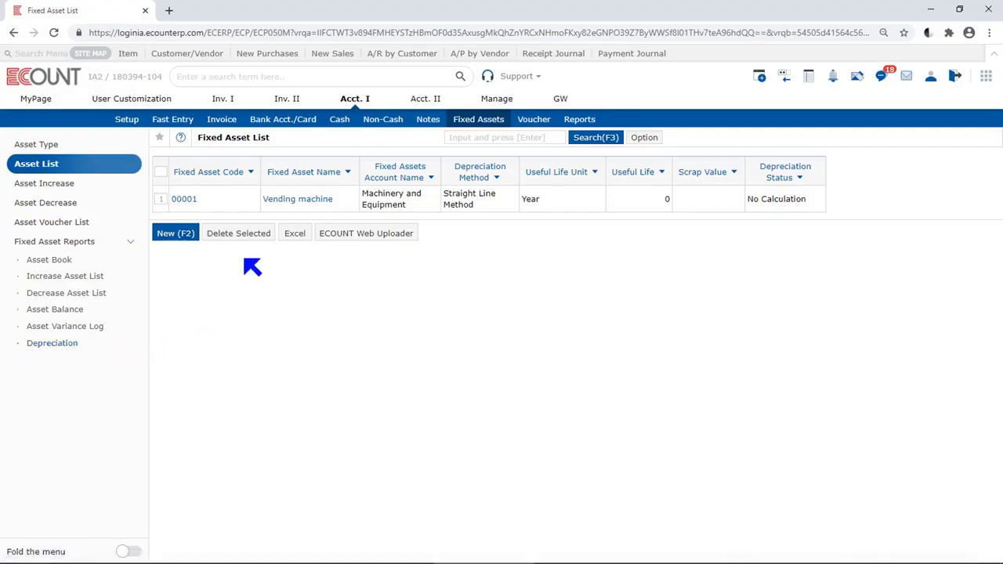
# - Start a new fixed asset entry and name it Printer
pyautogui.click(177, 234)
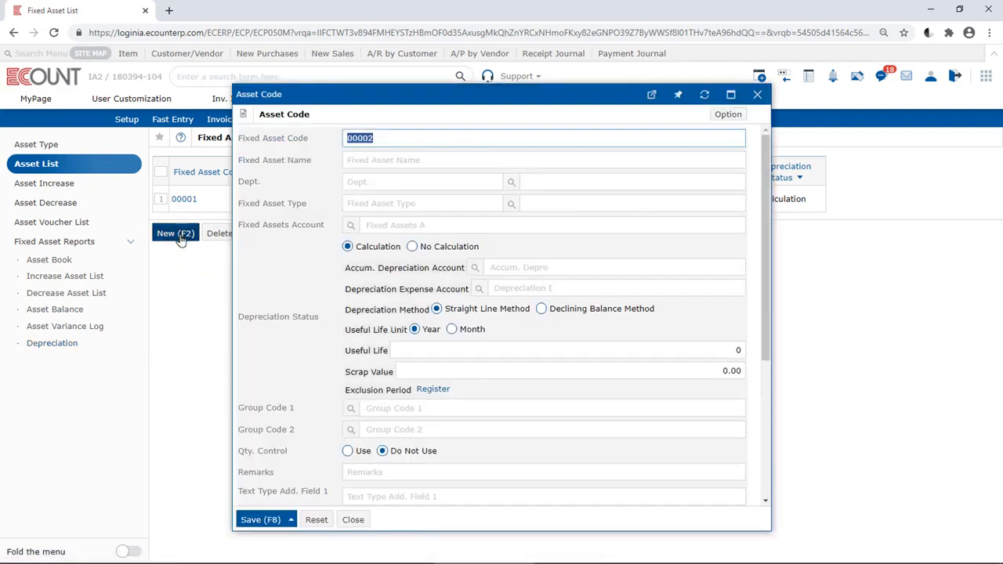
pyautogui.click(353, 520)
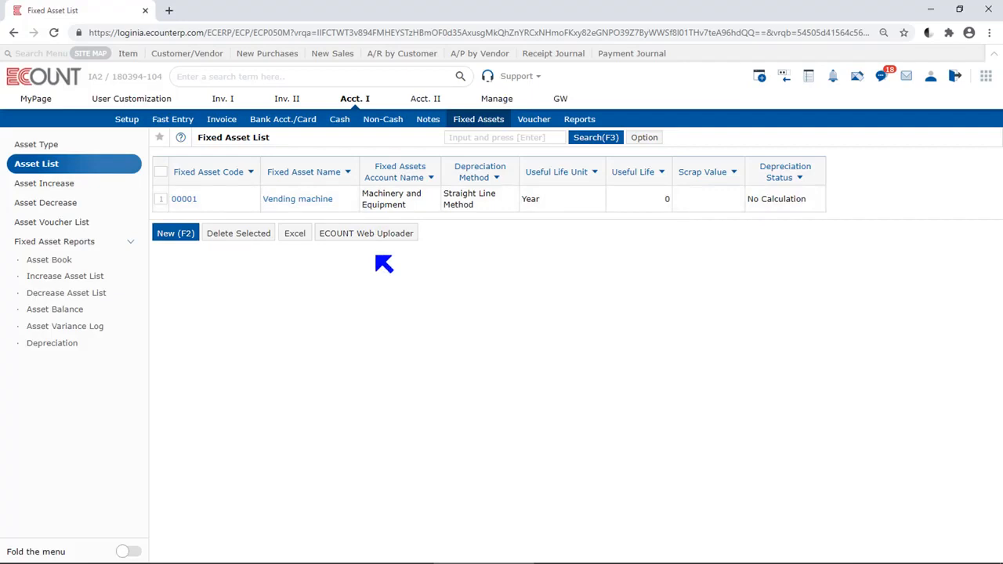
pyautogui.click(189, 238)
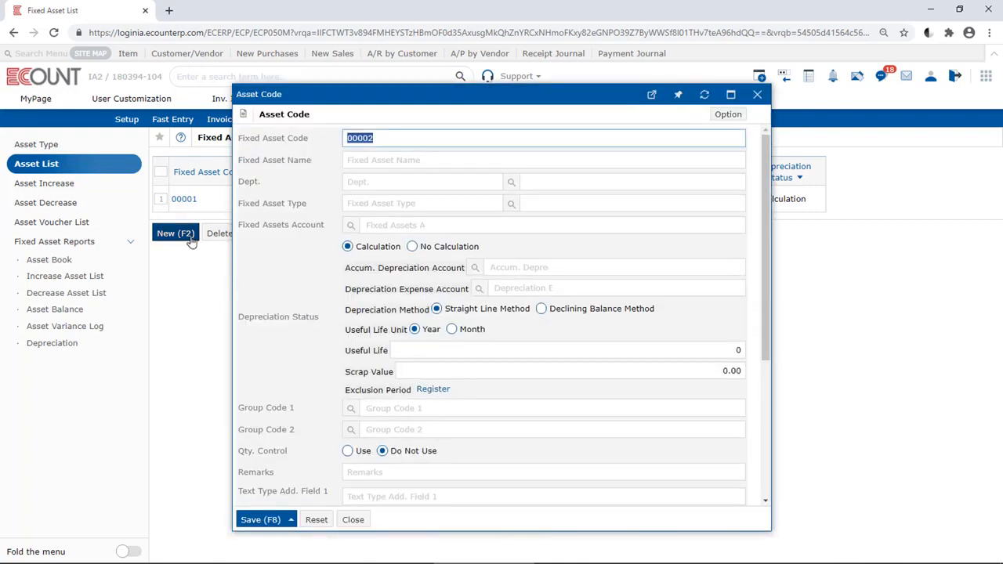
pyautogui.click(321, 142)
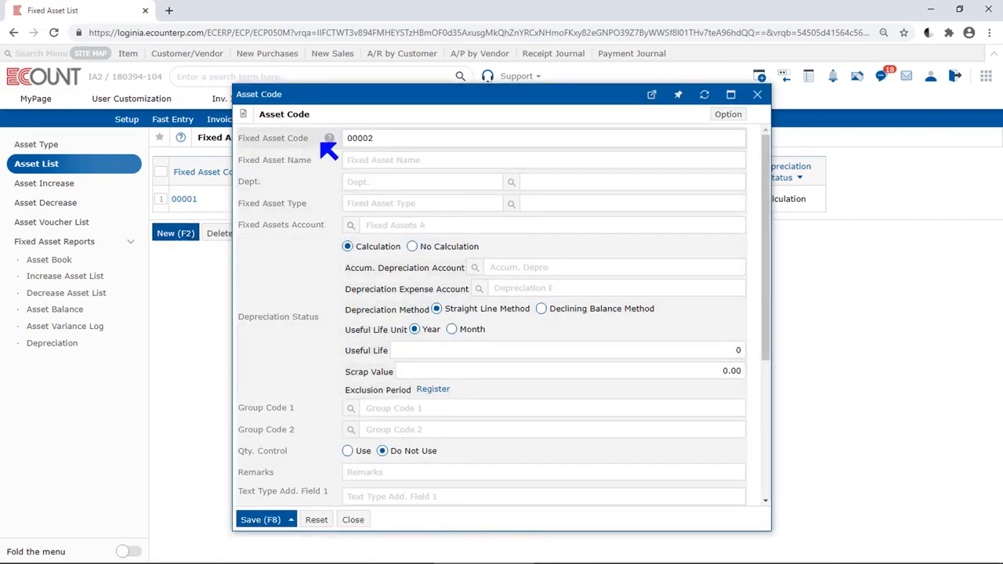
pyautogui.click(399, 141)
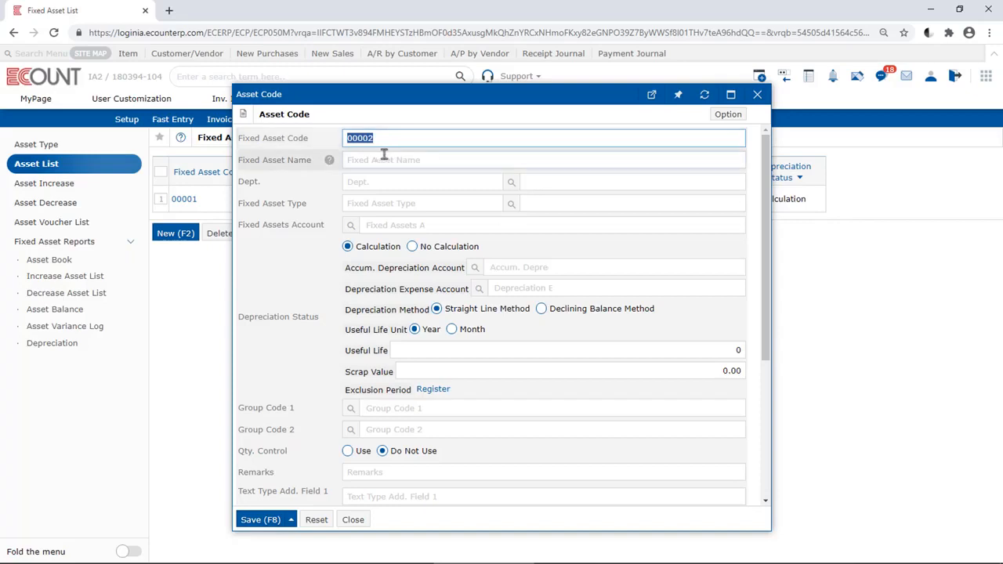
pyautogui.click(364, 161)
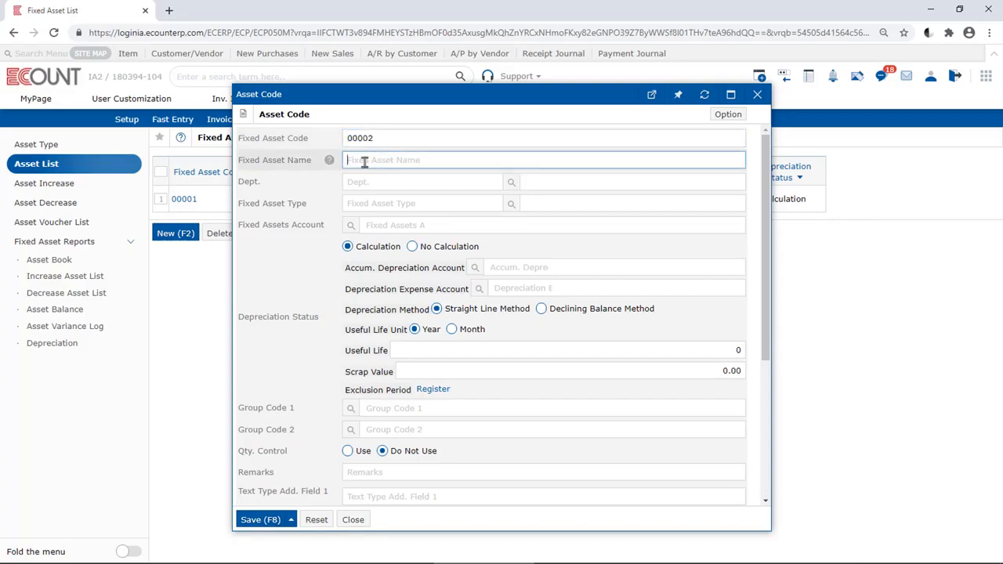
pyautogui.write('Printer')
pyautogui.press('Tab')
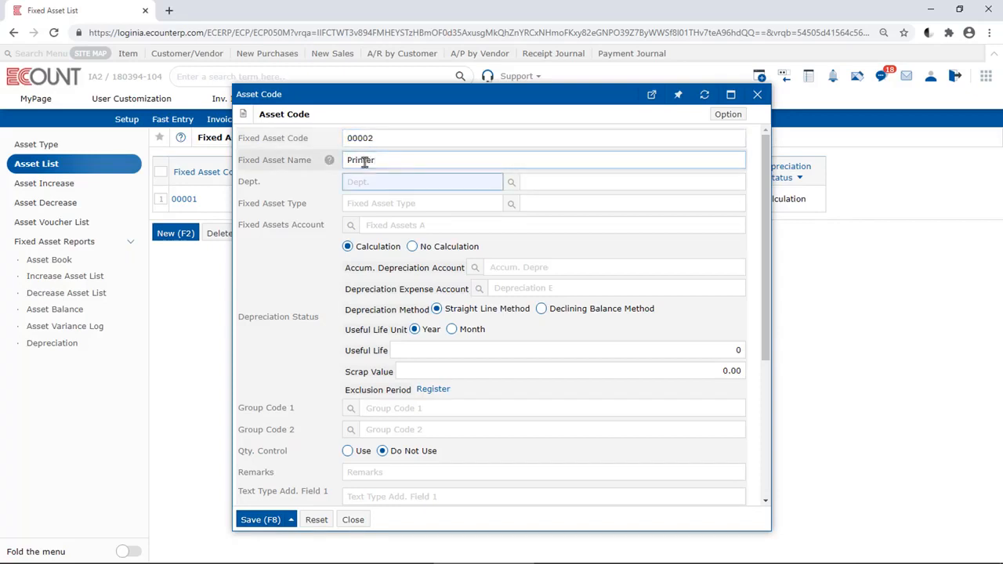
# - Look through the departments available for the new asset without choosing one
pyautogui.click(285, 184)
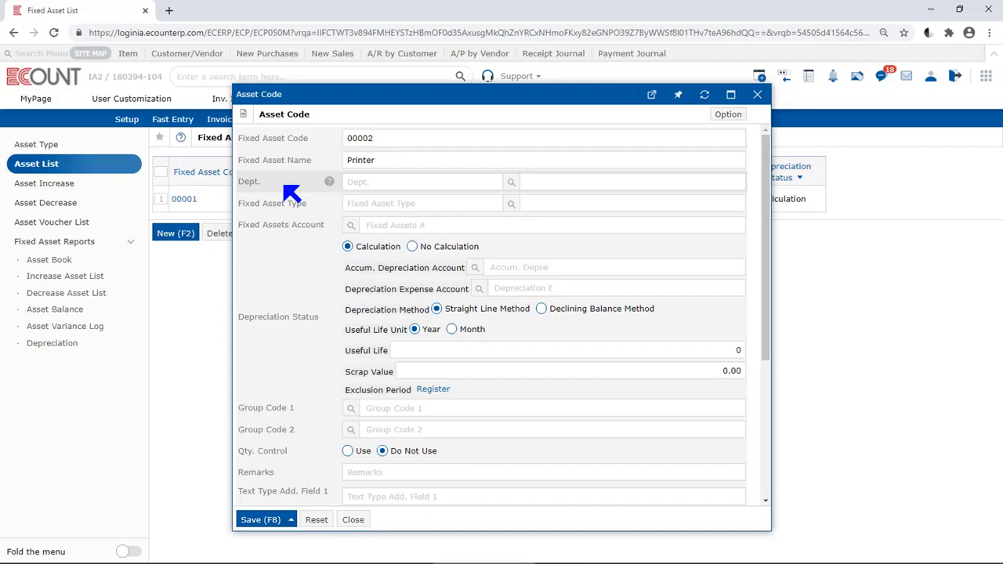
pyautogui.click(514, 187)
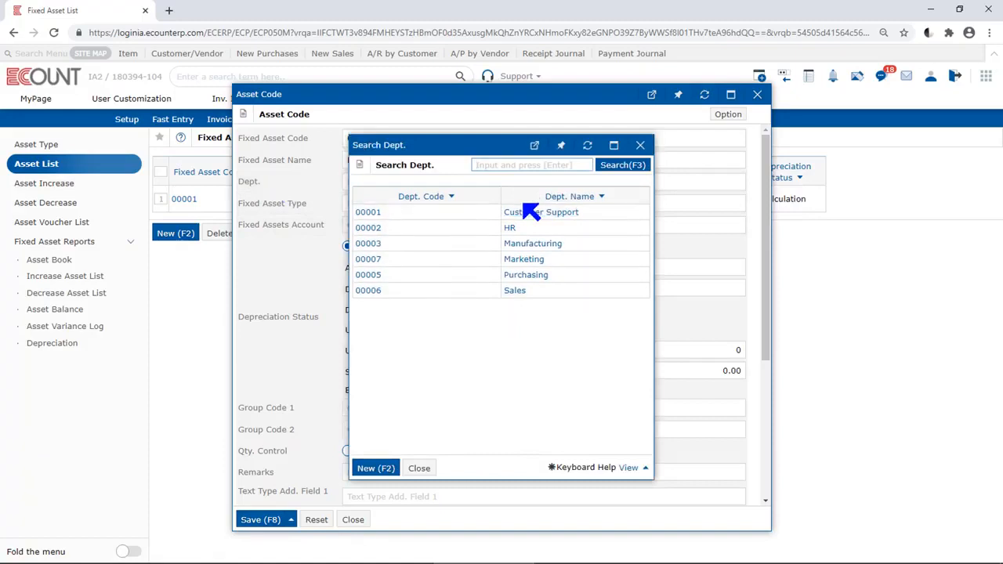
pyautogui.click(418, 469)
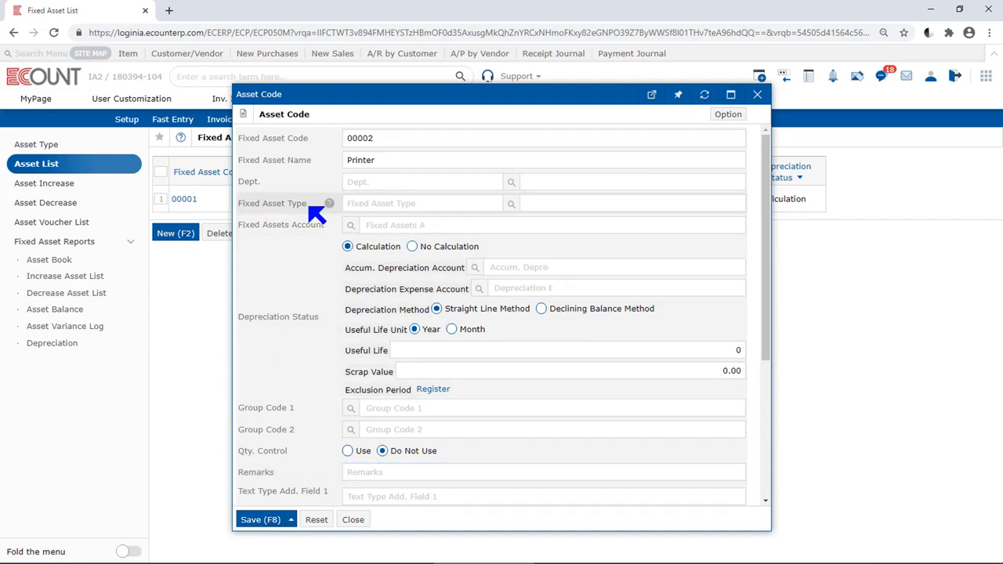
# - Set the fixed asset type of the Printer to Office Equipment
pyautogui.click(511, 203)
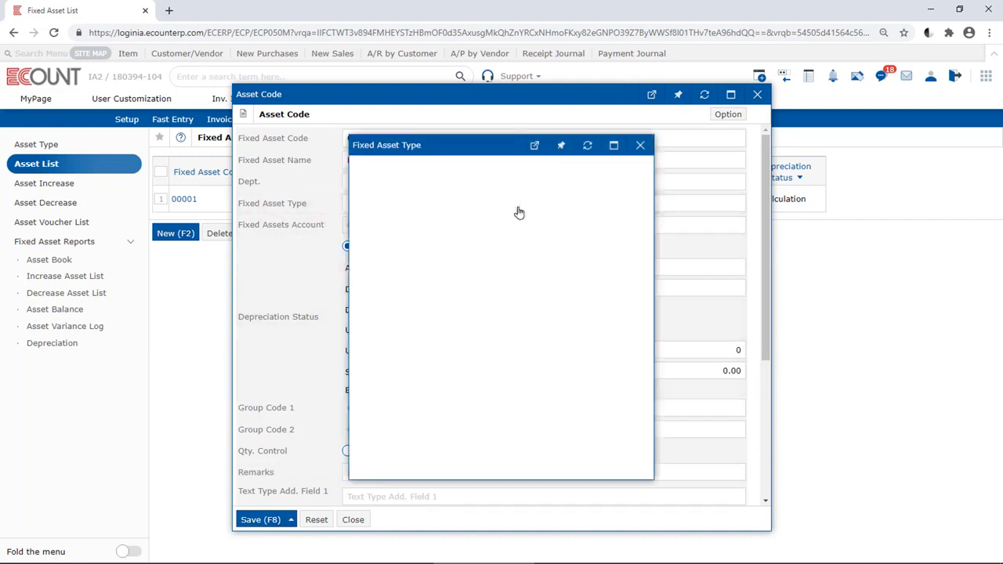
pyautogui.moveTo(496, 144); pyautogui.dragTo(587, 156)
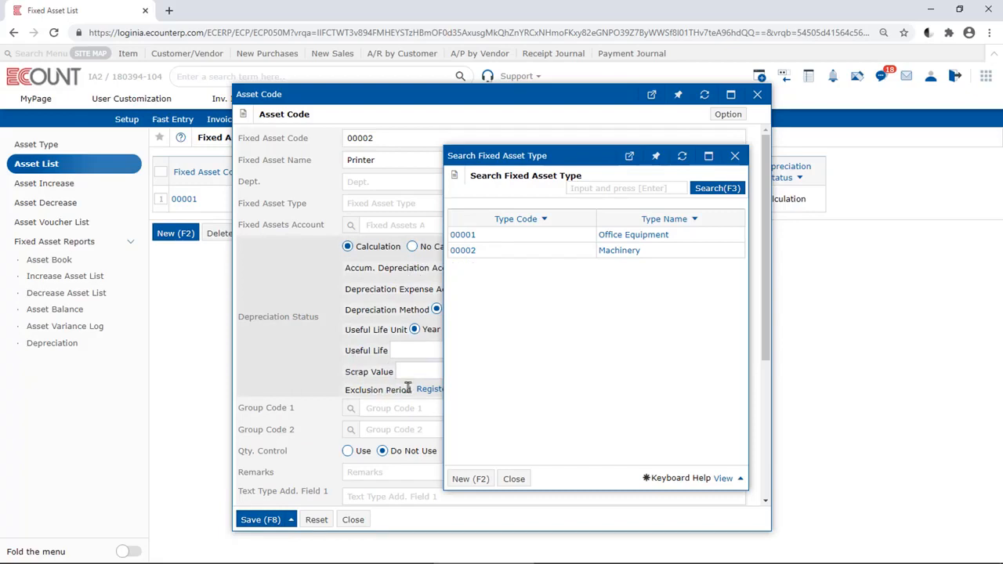
pyautogui.click(653, 237)
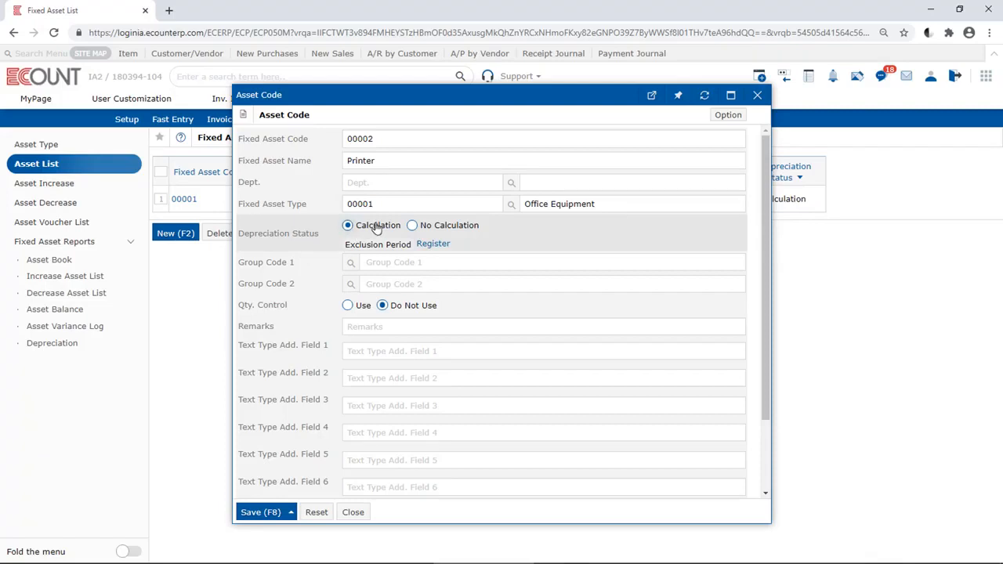
# - Try to register a depreciation exclusion period for the unsaved Printer asset with its depreciation status set to Calculation
pyautogui.click(420, 227)
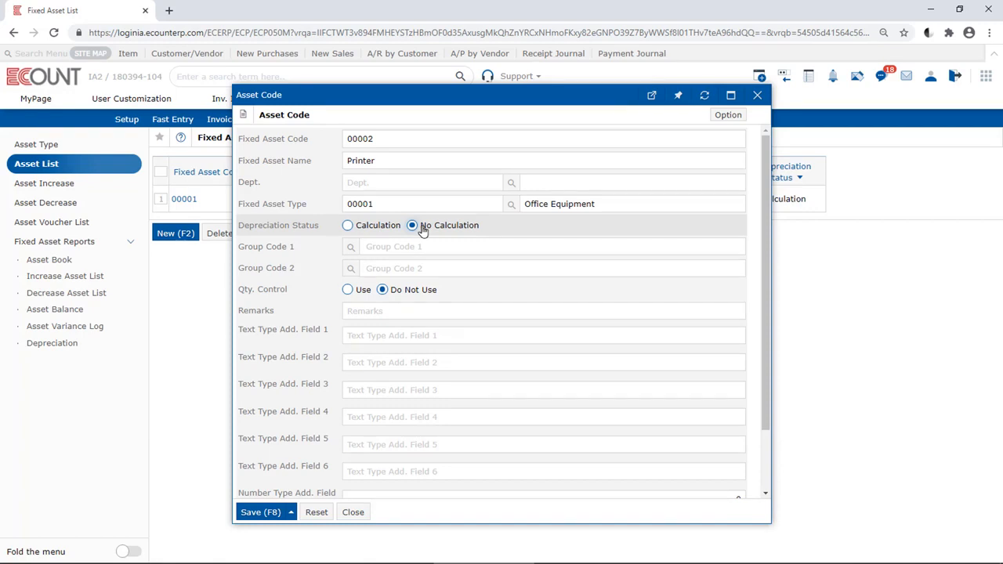
pyautogui.click(388, 228)
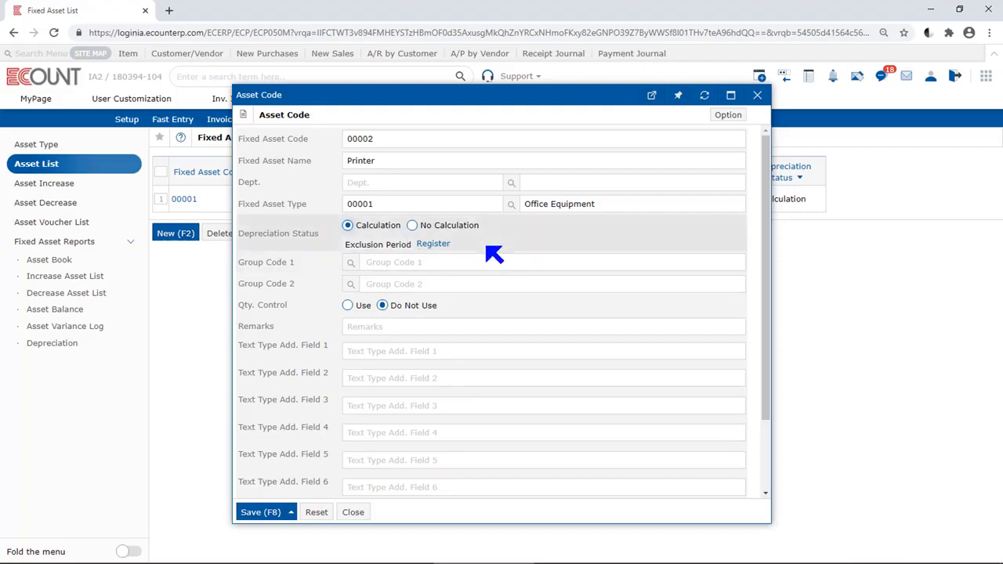
pyautogui.click(443, 245)
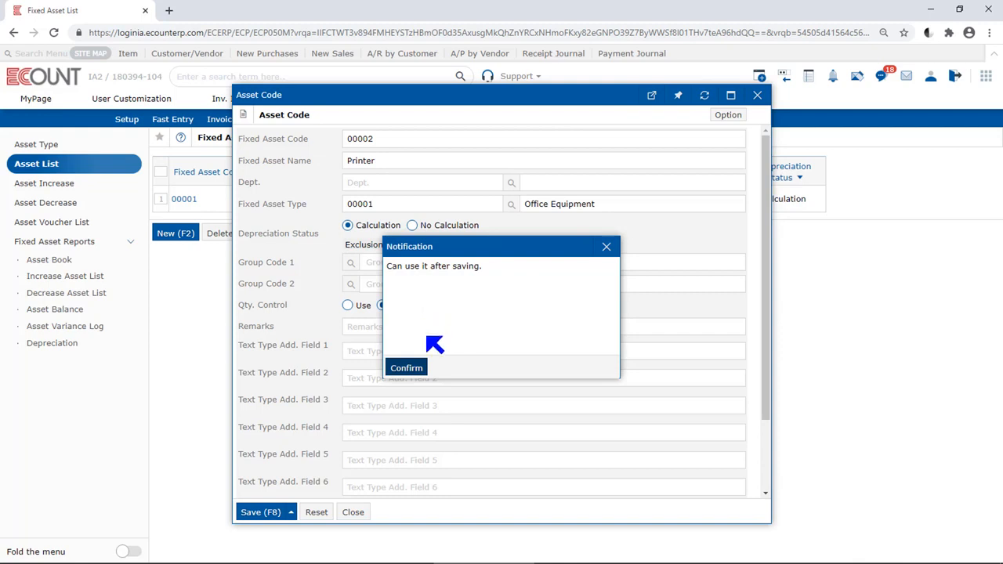
pyautogui.click(405, 367)
# - Save the new Printer asset and reopen its record from the fixed asset list
pyautogui.click(261, 513)
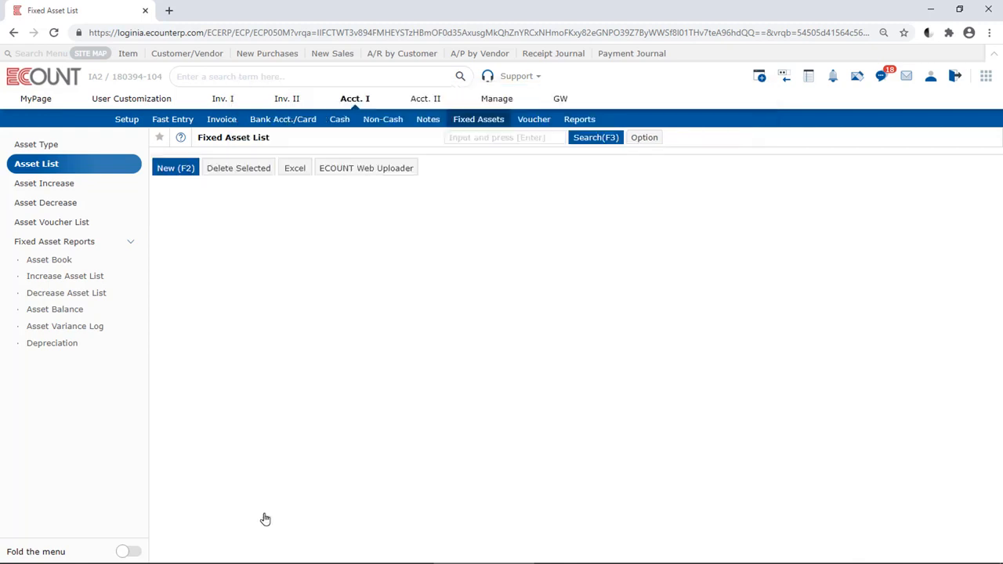
pyautogui.click(276, 228)
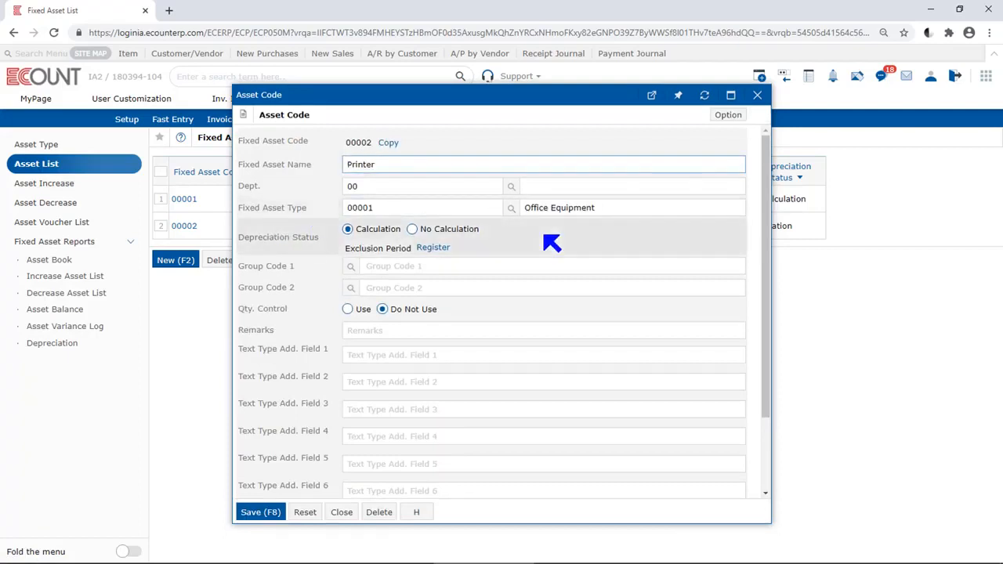
pyautogui.click(552, 243)
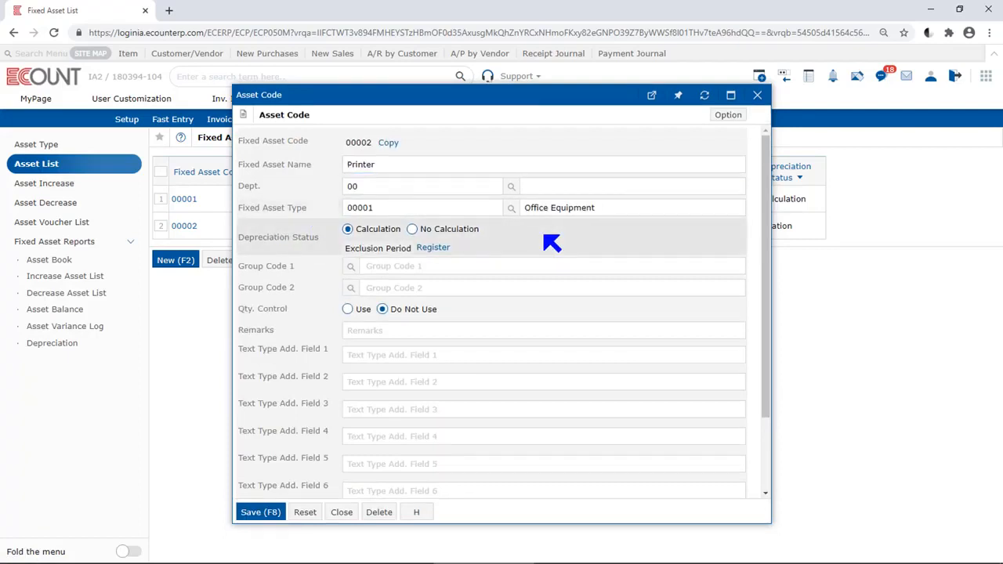
# - Register a depreciation exclusion period from Jan 2020 to Jan 2020 for the Printer asset
pyautogui.click(433, 248)
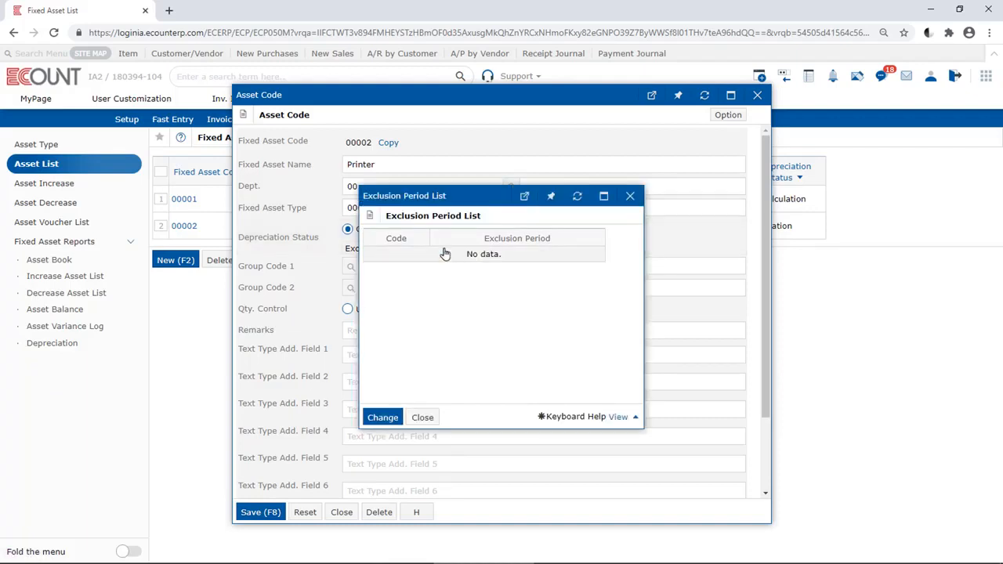
pyautogui.click(375, 417)
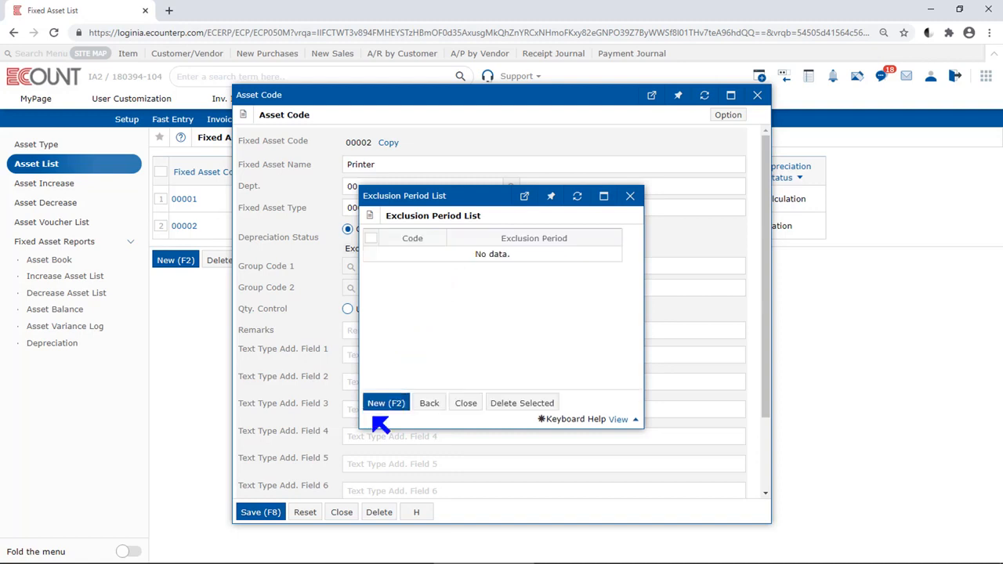
pyautogui.click(383, 407)
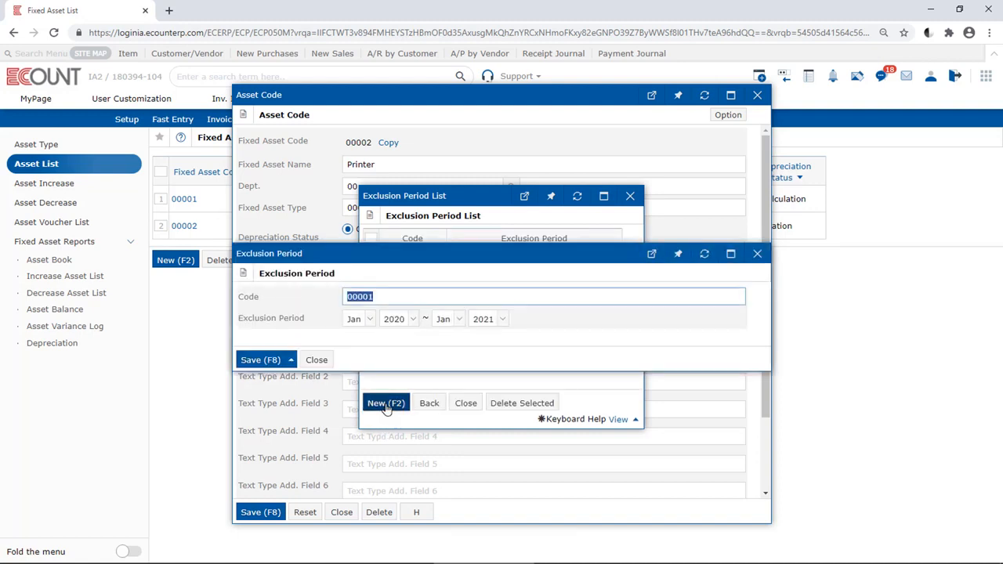
pyautogui.click(484, 319)
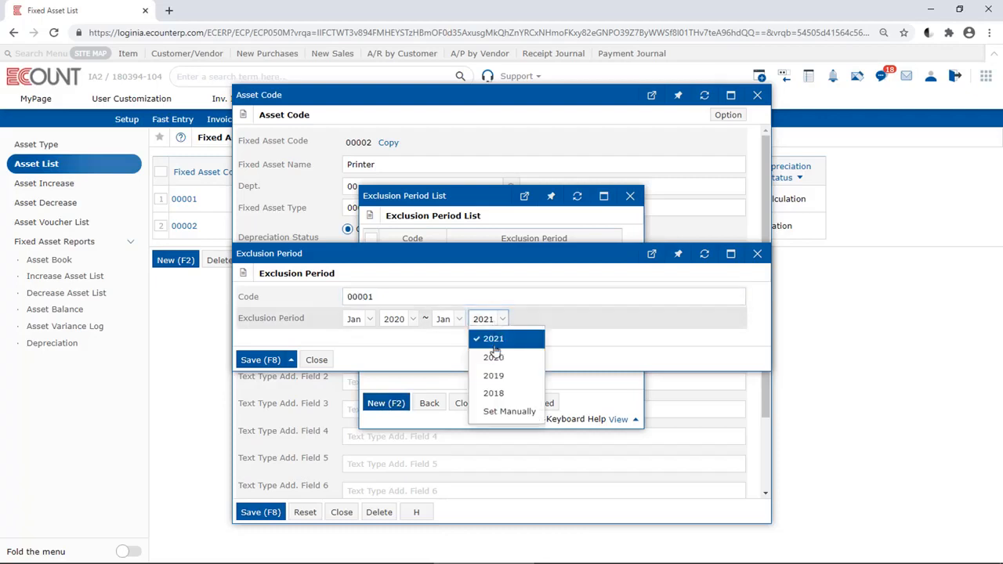
pyautogui.click(489, 357)
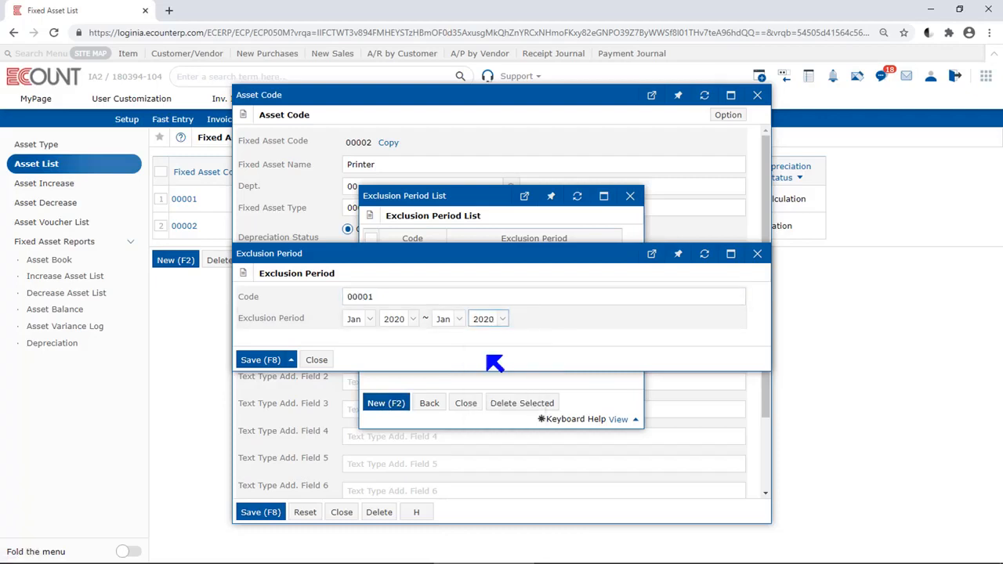
pyautogui.click(264, 365)
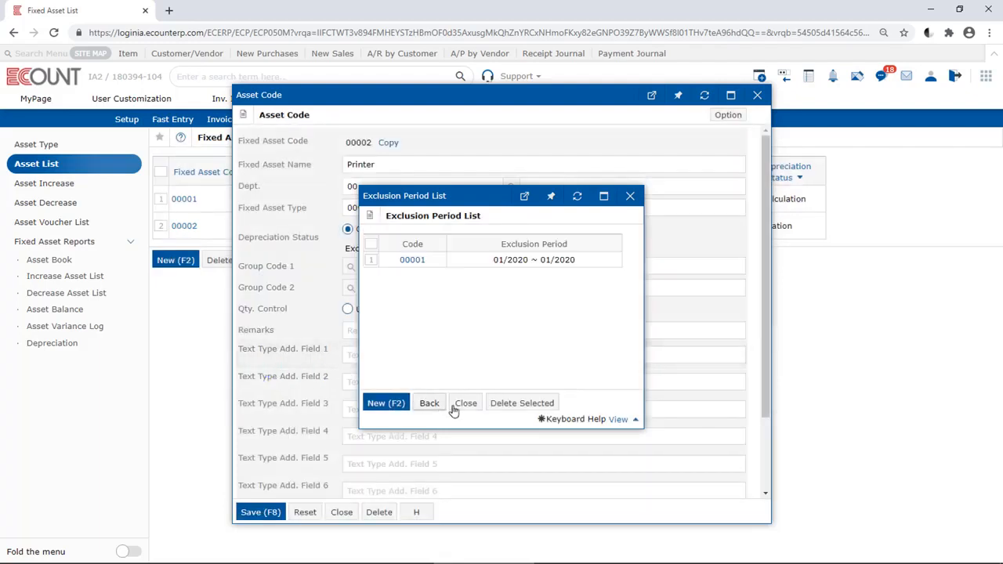
pyautogui.click(454, 407)
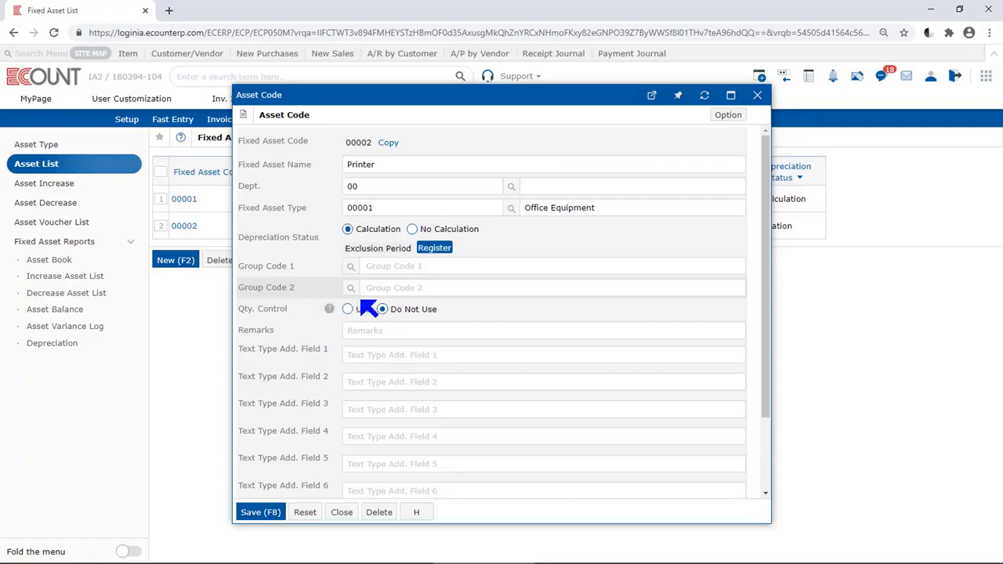
pyautogui.click(351, 267)
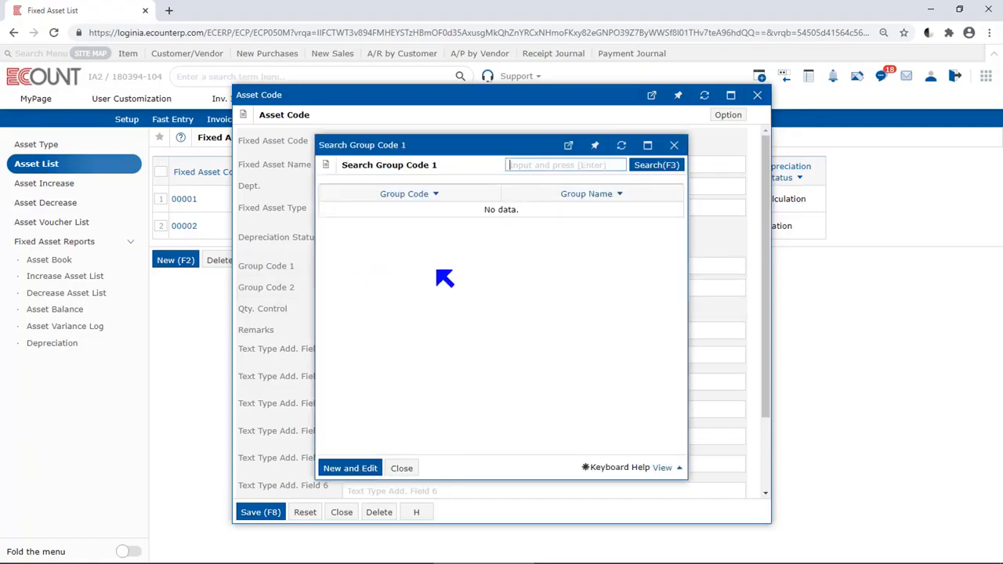
pyautogui.click(381, 468)
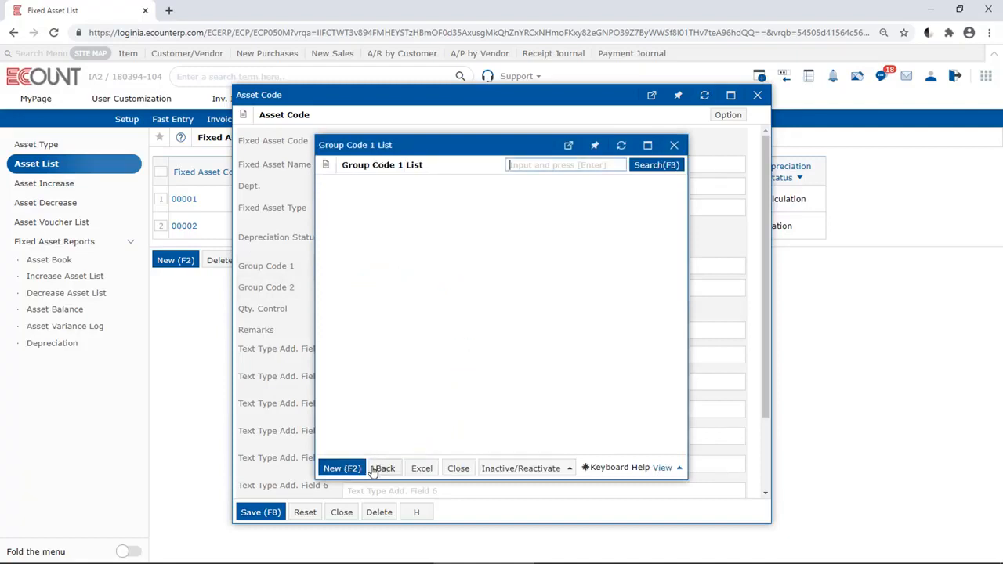
pyautogui.click(351, 468)
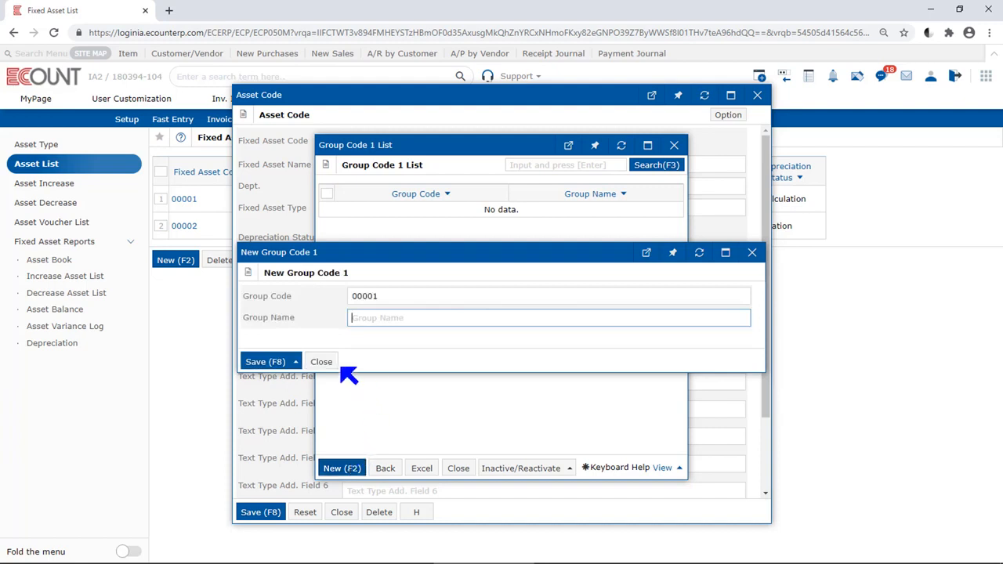
pyautogui.click(324, 362)
pyautogui.click(461, 468)
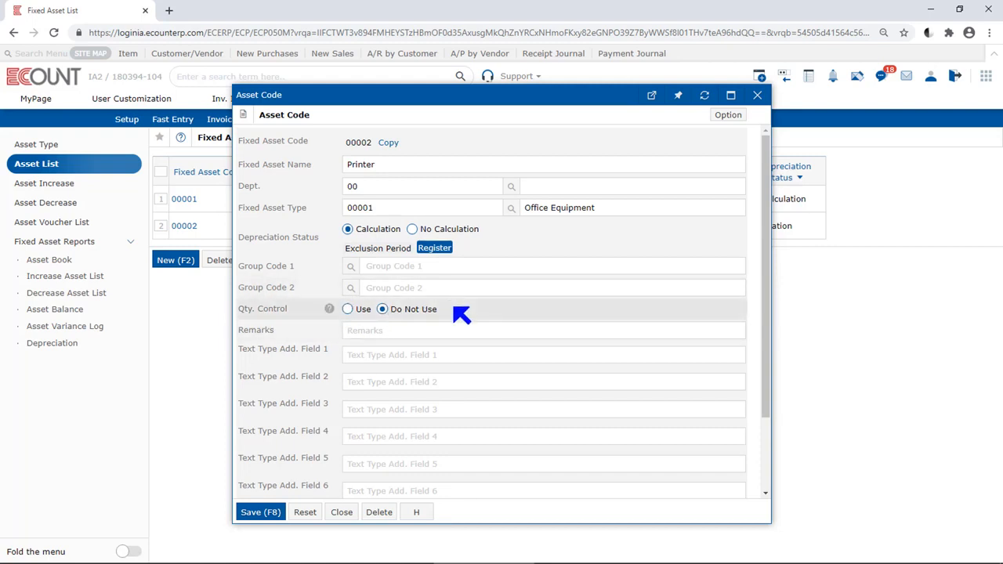
# - Leave the Printer's quantity control at Do Not Use and save the asset record
pyautogui.click(349, 311)
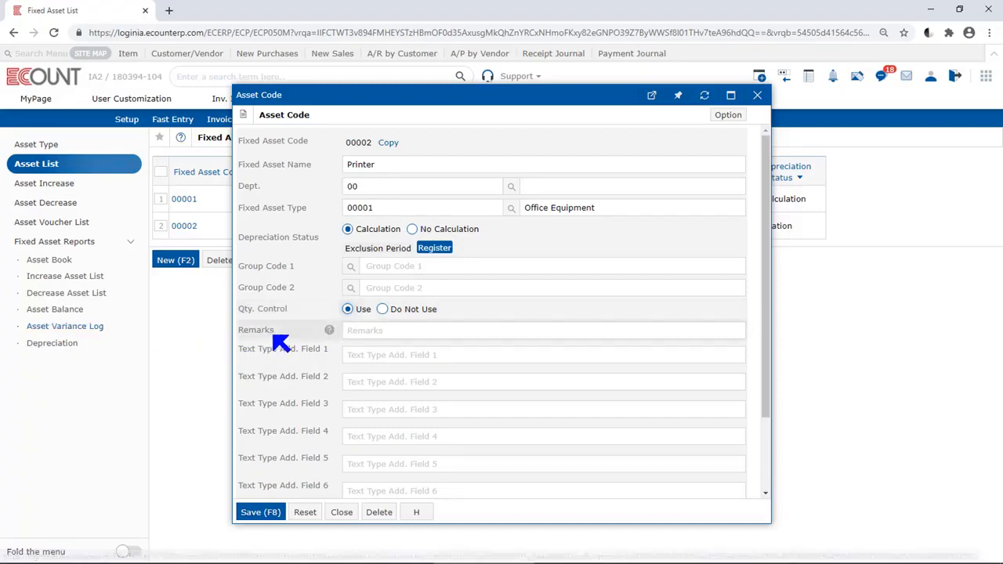
pyautogui.click(371, 332)
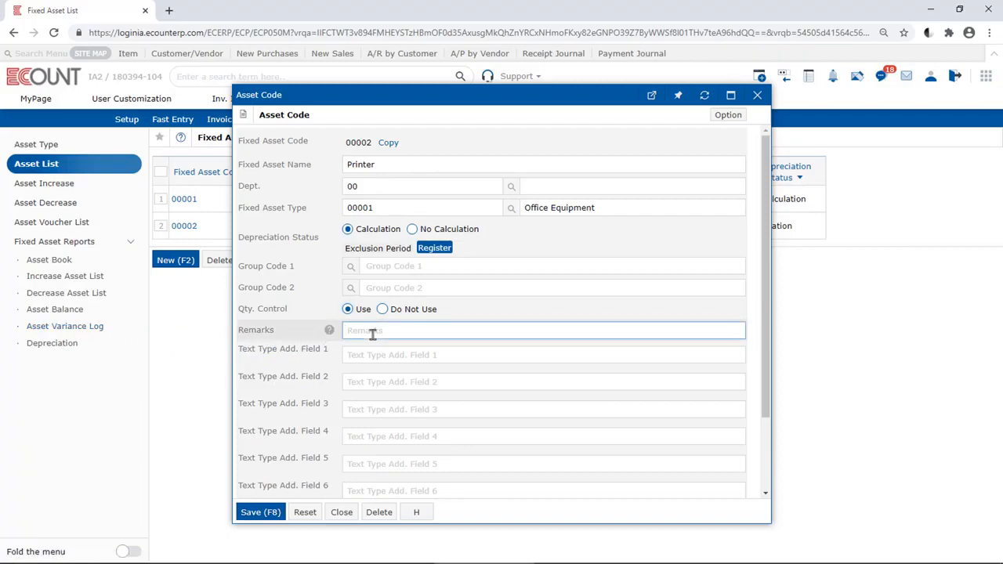
pyautogui.click(392, 312)
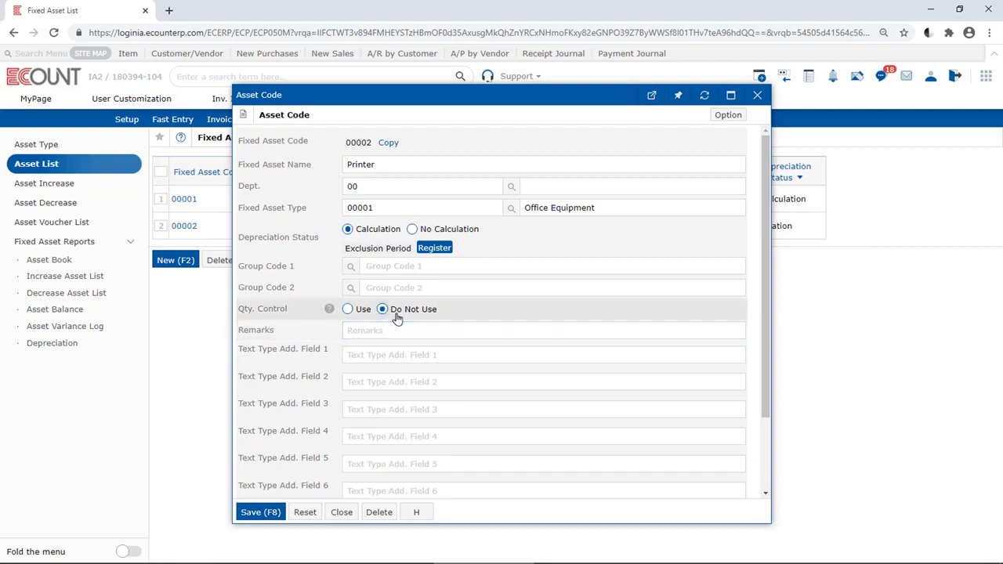
pyautogui.click(261, 512)
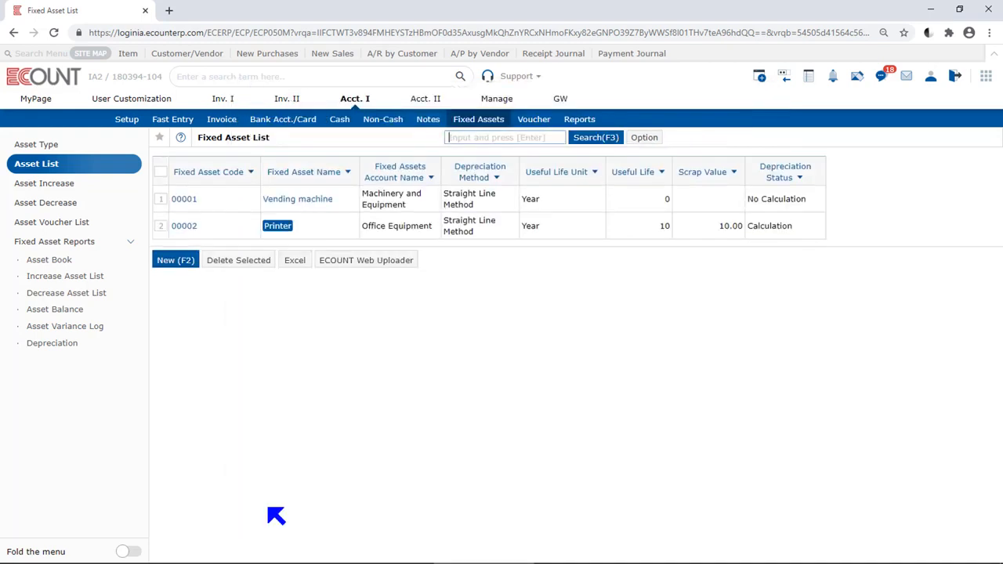